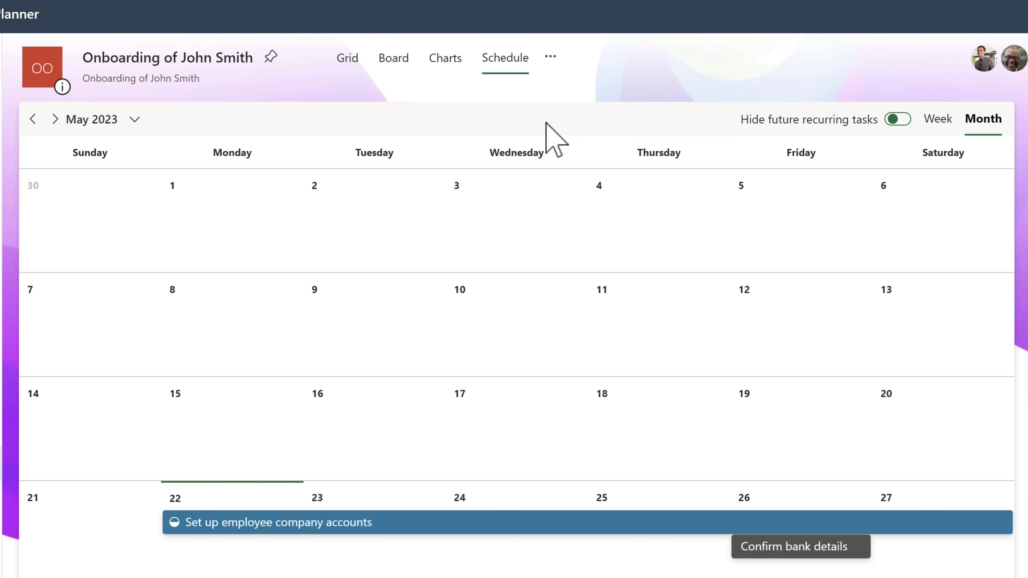
Check the details of the Set up employee company accounts task and hide future recurring tasks in the schedule
{"action": "left_click", "coordinate": [390, 524]}
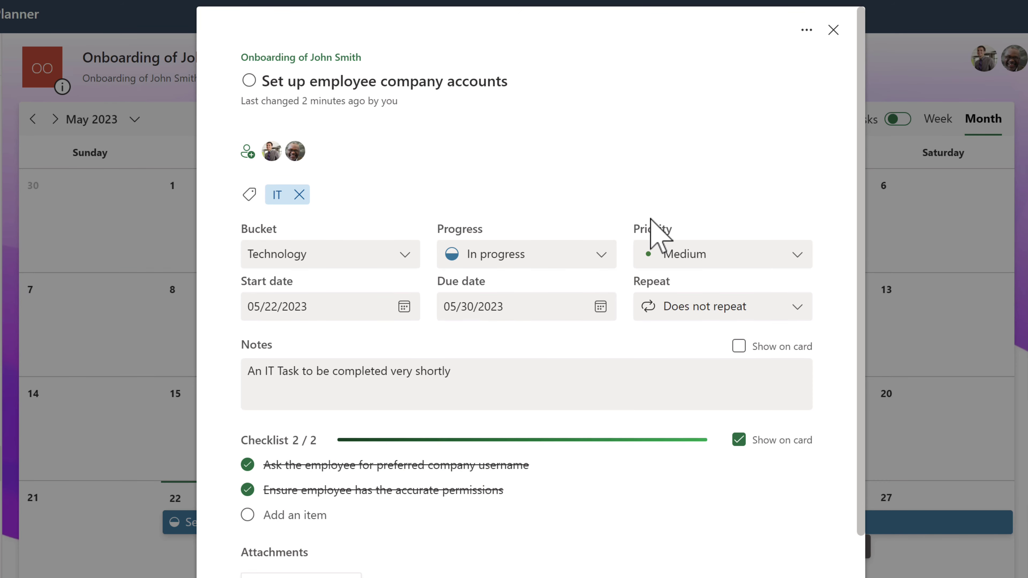
{"action": "left_click", "coordinate": [833, 30]}
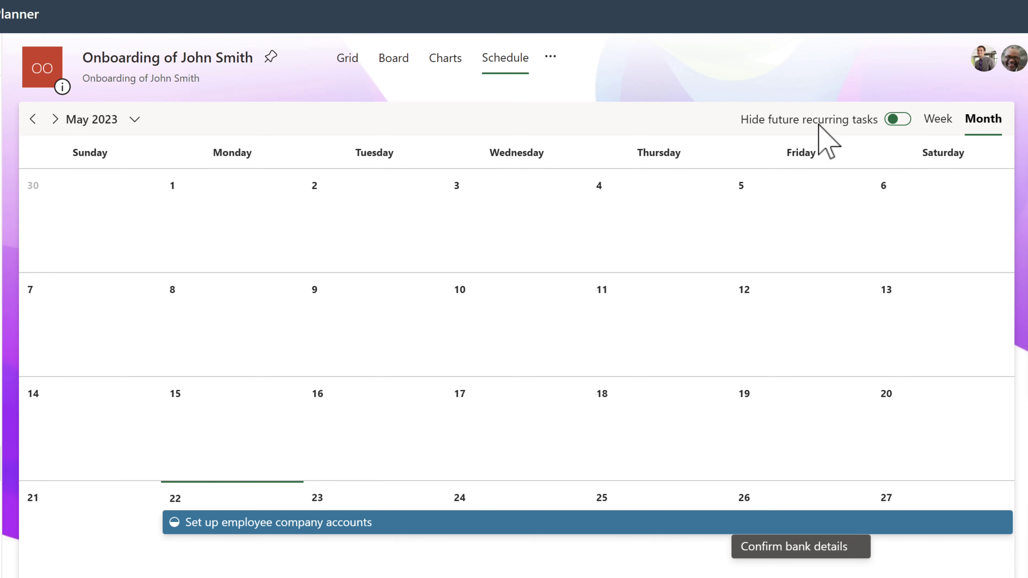
{"action": "left_click", "coordinate": [901, 120]}
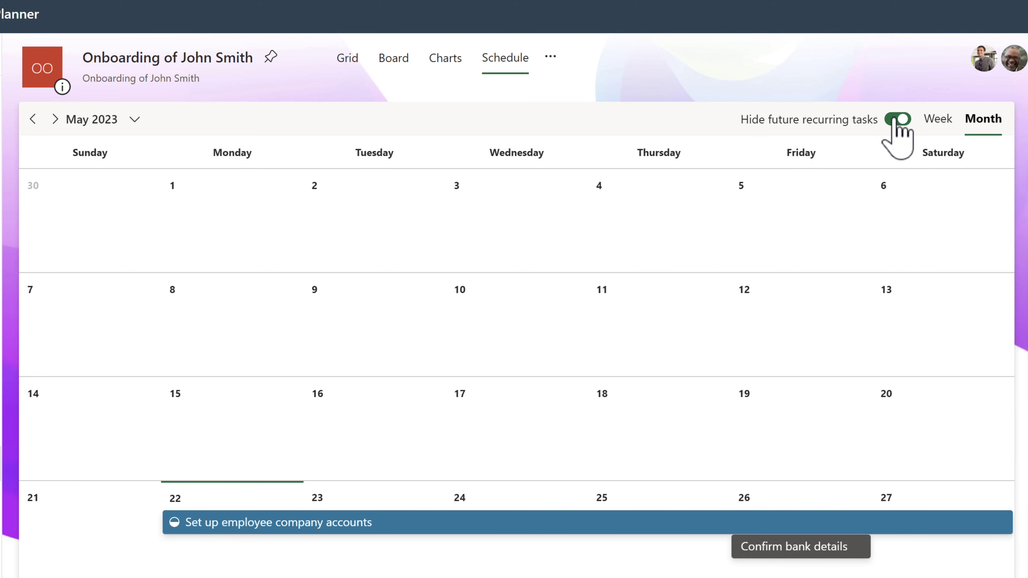
In the grid view, assign the first suggested member to Assign a mentor and mark Confirm bank details as completed
{"action": "left_click", "coordinate": [347, 62]}
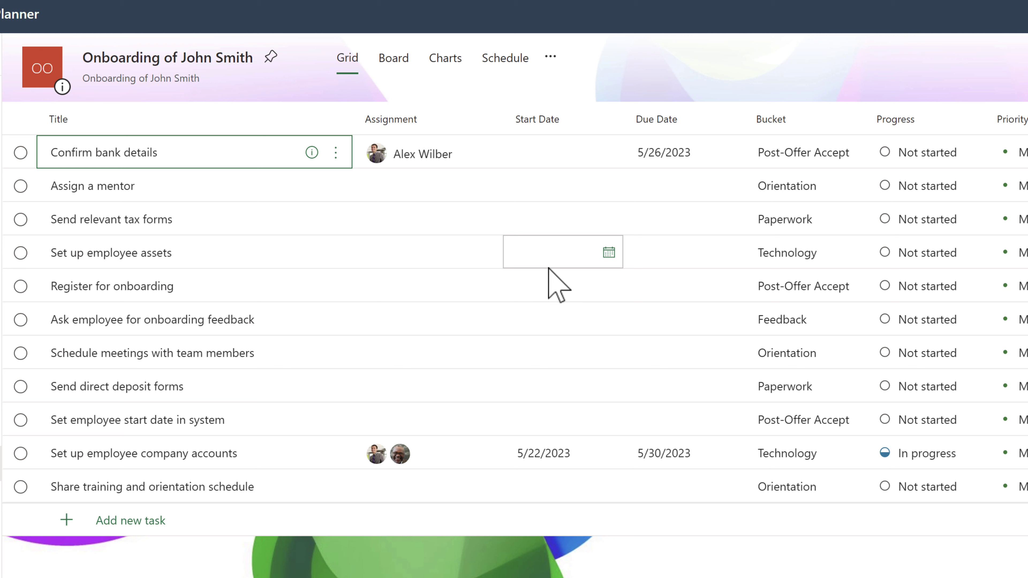
{"action": "left_click", "coordinate": [431, 191]}
{"action": "left_click", "coordinate": [437, 296]}
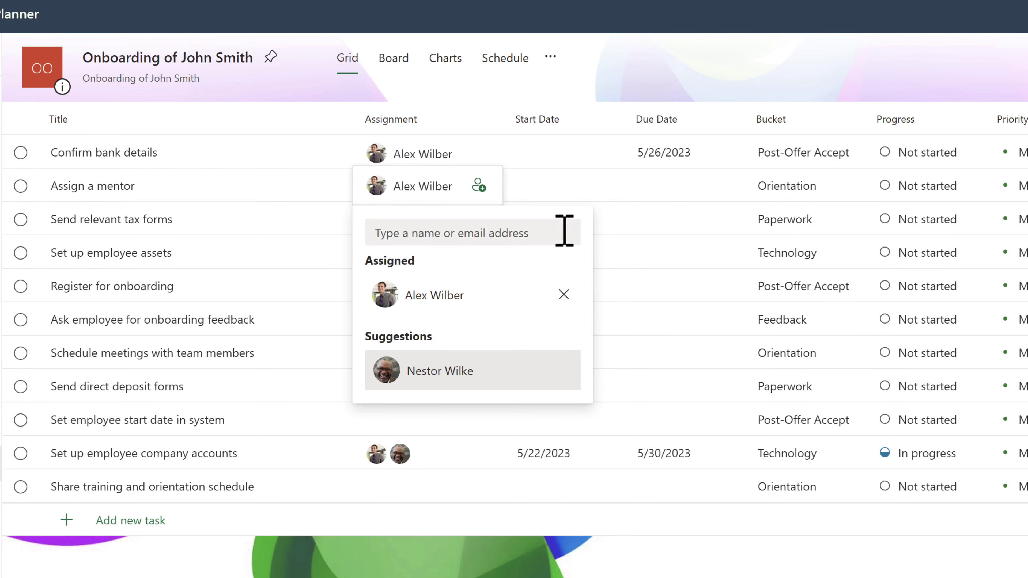
{"action": "left_click", "coordinate": [656, 570]}
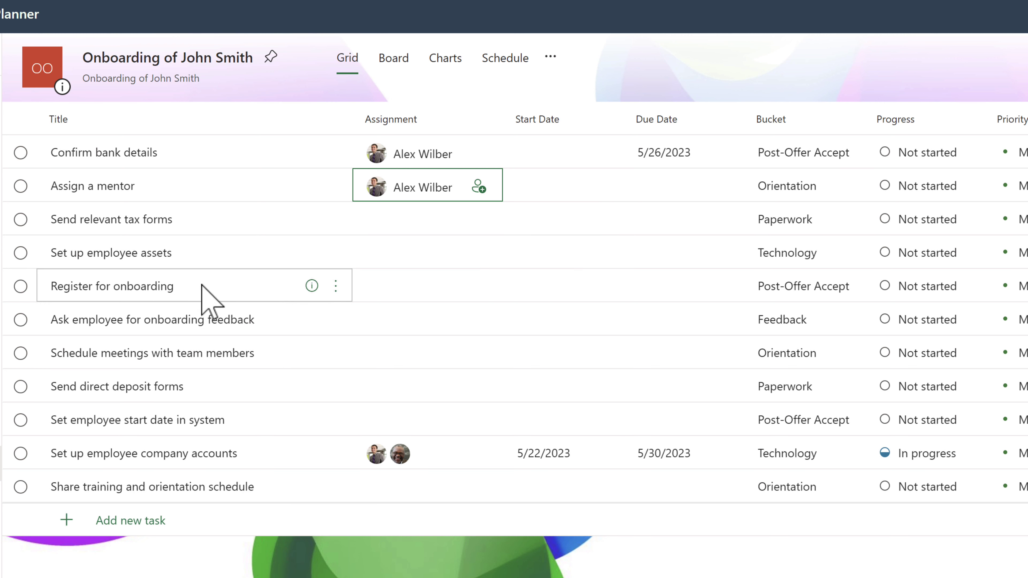
{"action": "left_click", "coordinate": [20, 152]}
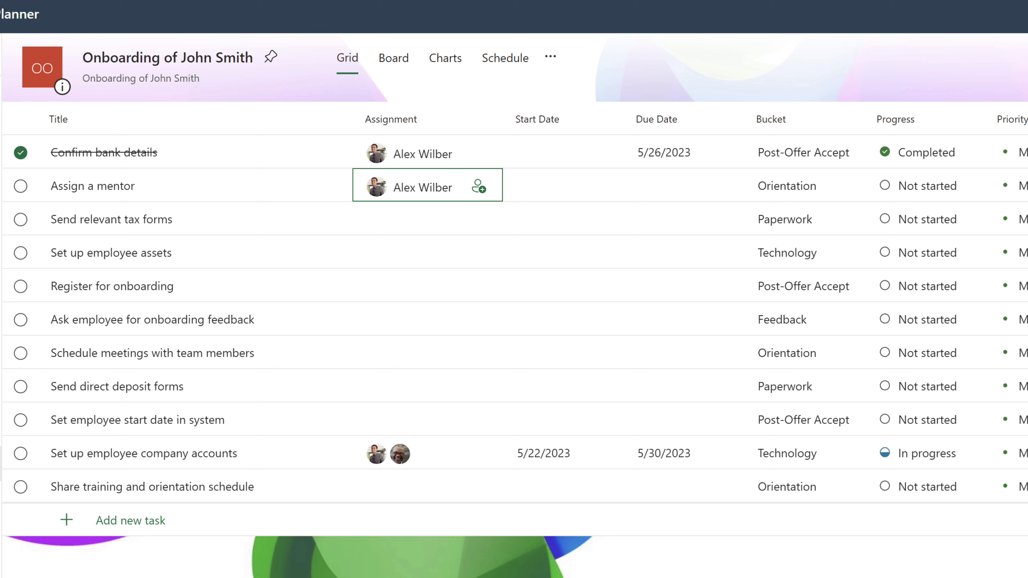
Show the plan as a board with its tasks grouped by Assigned to
{"action": "left_click", "coordinate": [389, 63]}
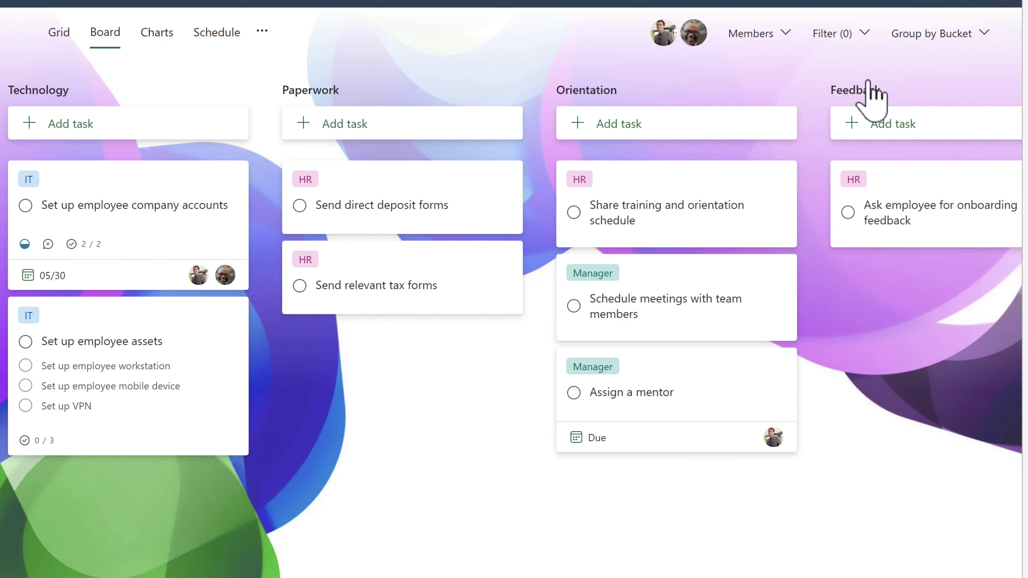
{"action": "left_click", "coordinate": [971, 41]}
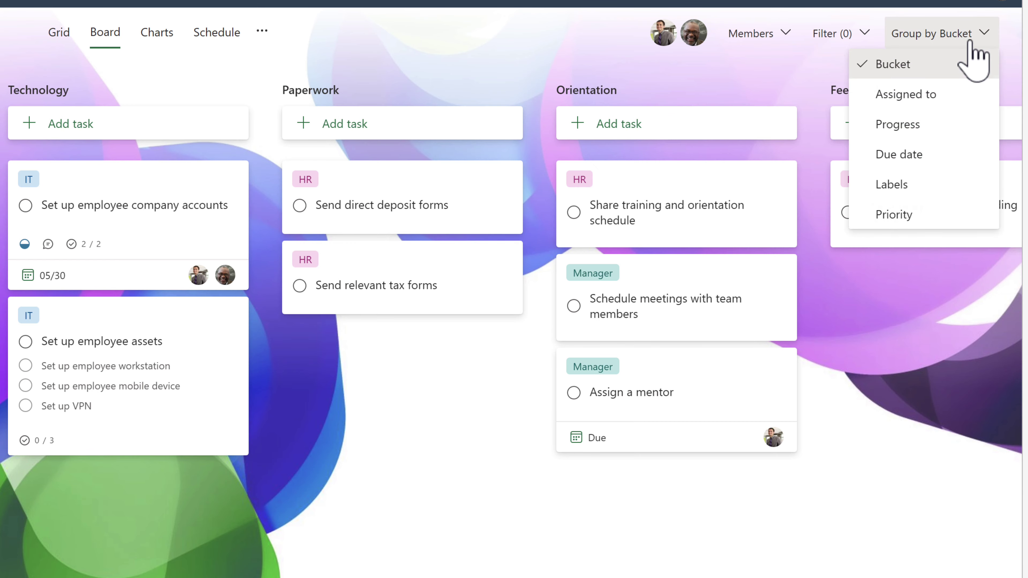
{"action": "left_click", "coordinate": [961, 95]}
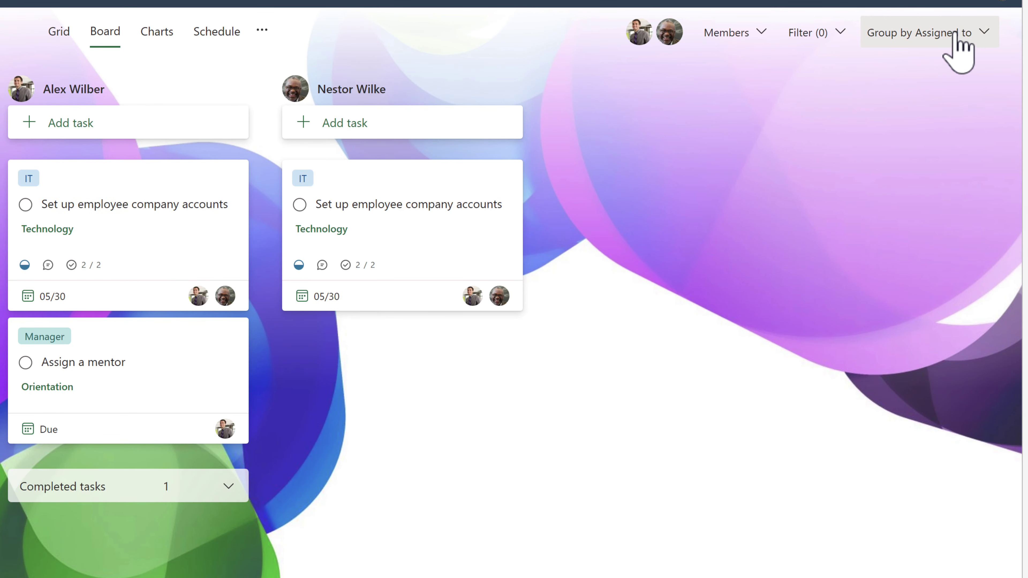
Regroup the board by Progress and by Due date, and return it to grouping by Assigned to
{"action": "left_click", "coordinate": [956, 37]}
{"action": "left_click", "coordinate": [944, 123]}
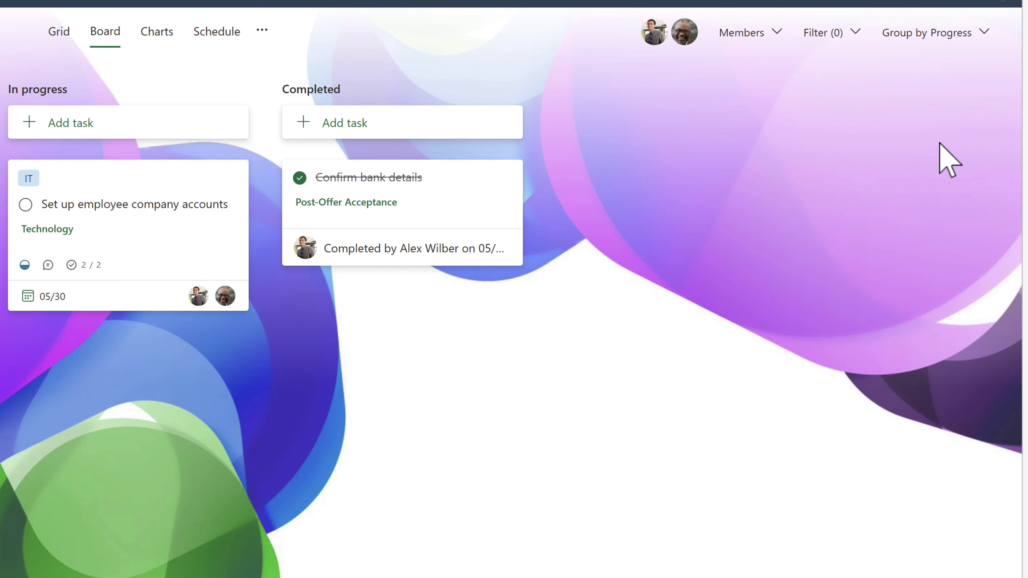
{"action": "left_click", "coordinate": [949, 29]}
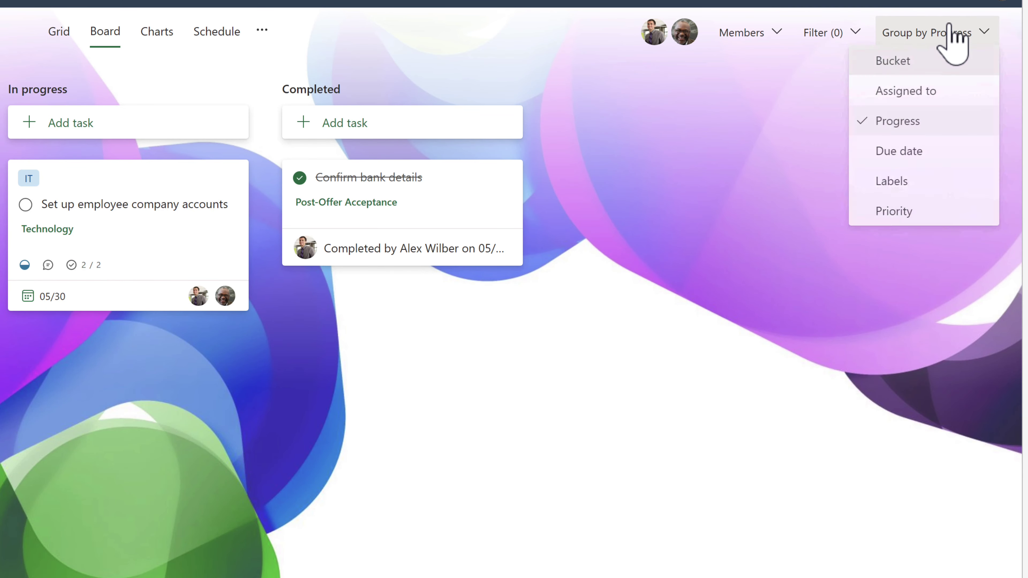
{"action": "left_click", "coordinate": [948, 151]}
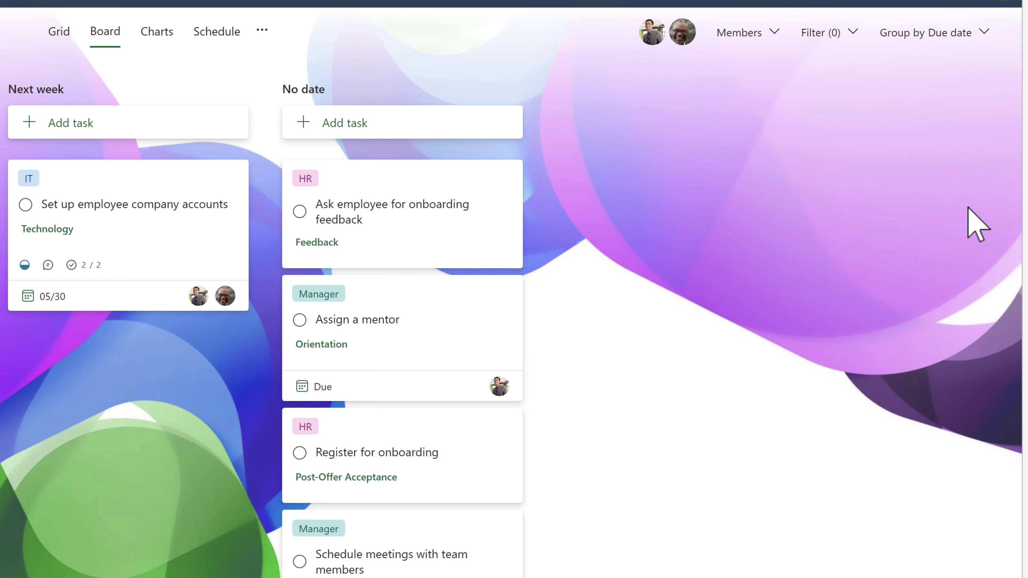
{"action": "left_click", "coordinate": [952, 36]}
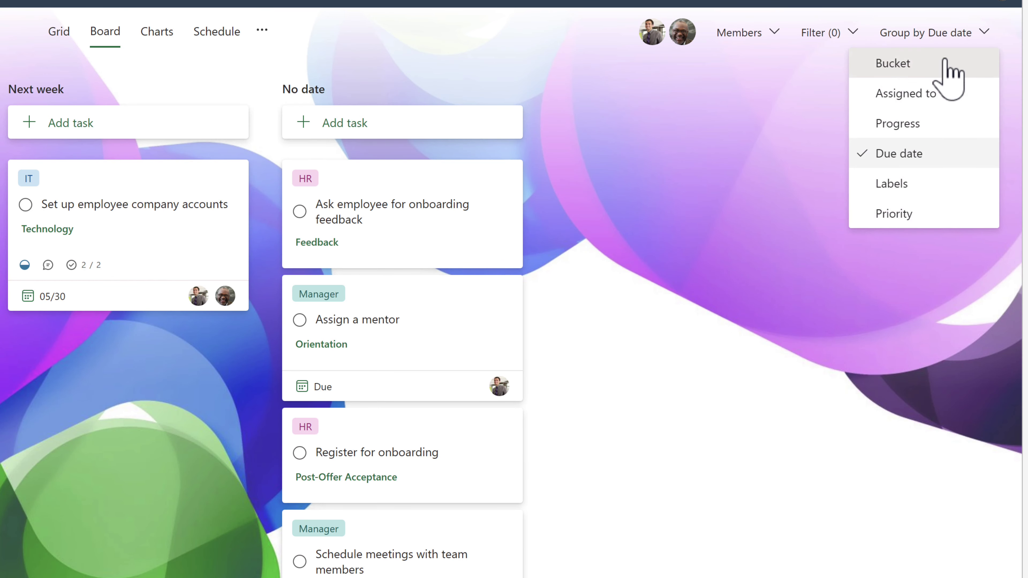
{"action": "left_click", "coordinate": [948, 95]}
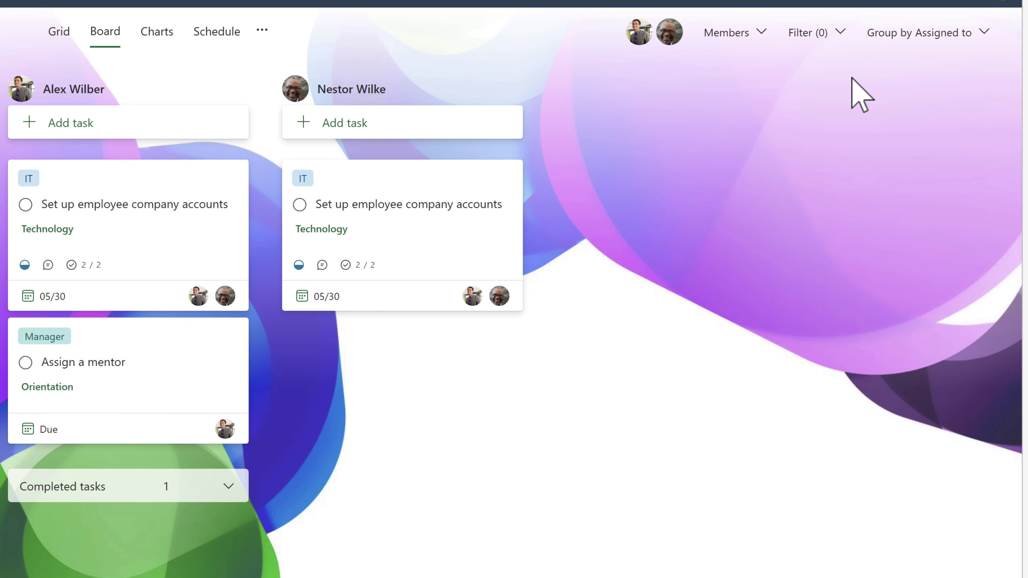
Review the board's filter options without applying any, and open the plan's files
{"action": "left_click", "coordinate": [825, 33]}
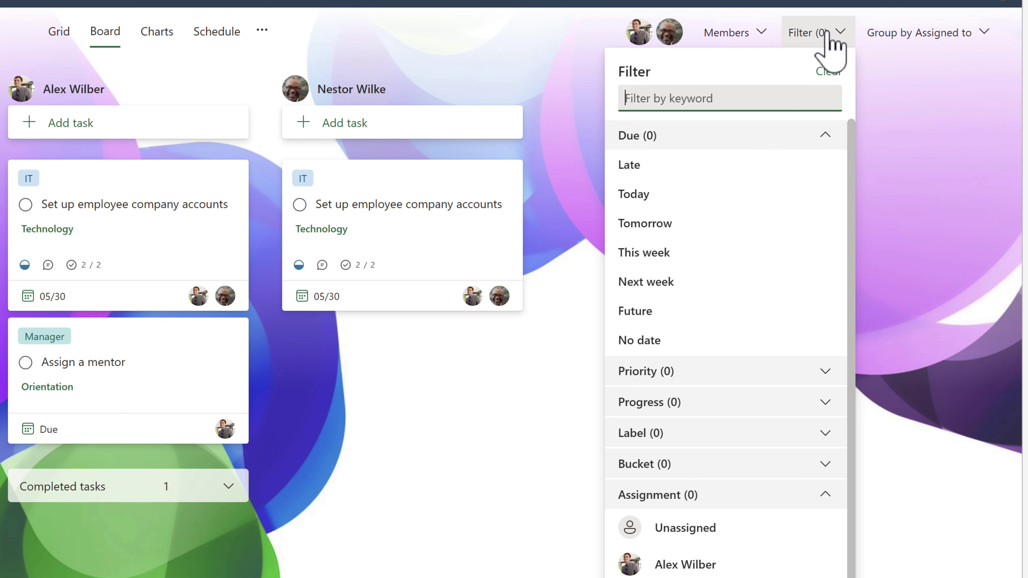
{"action": "left_click", "coordinate": [516, 43]}
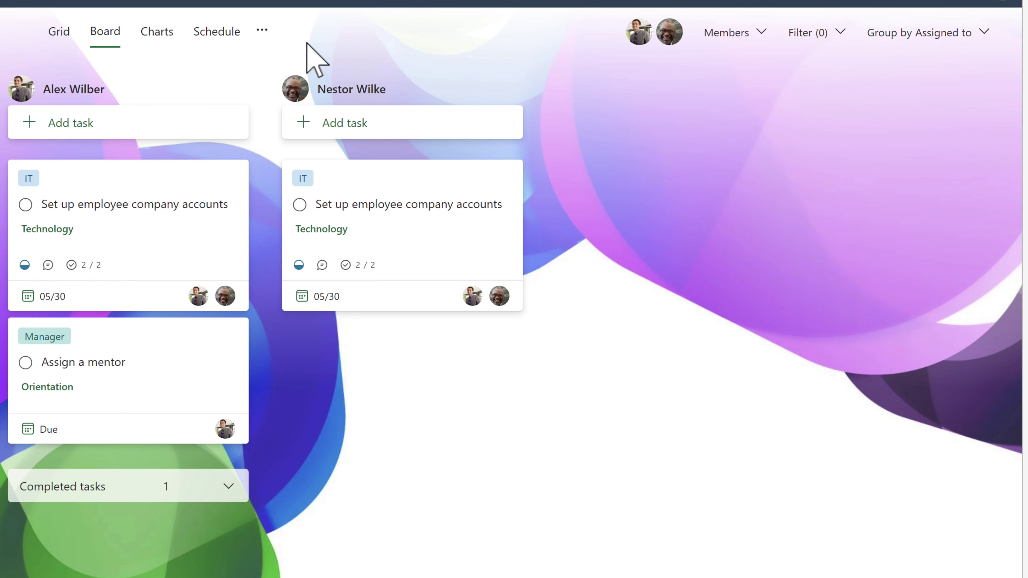
{"action": "left_click", "coordinate": [262, 31]}
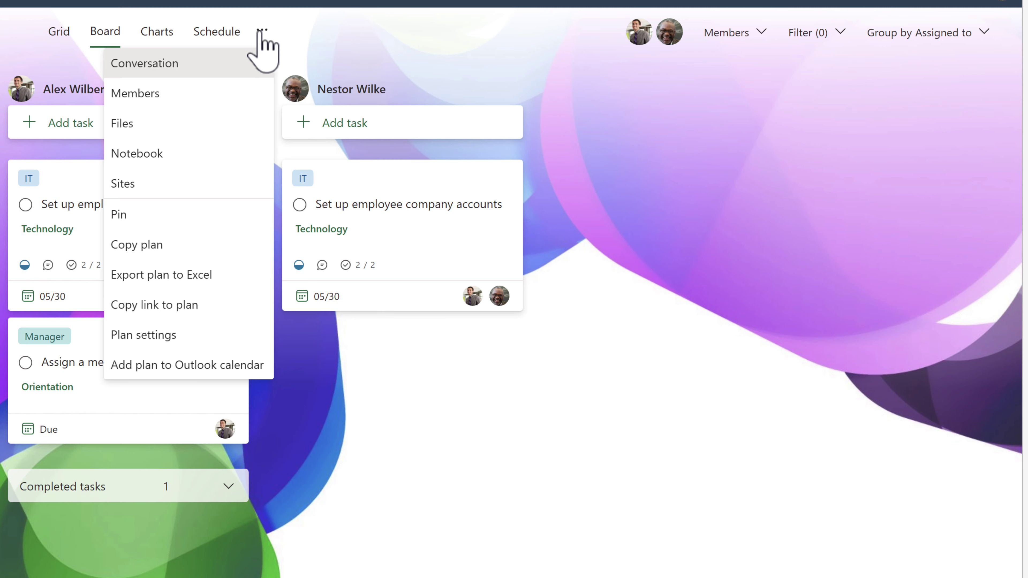
{"action": "left_click", "coordinate": [216, 129]}
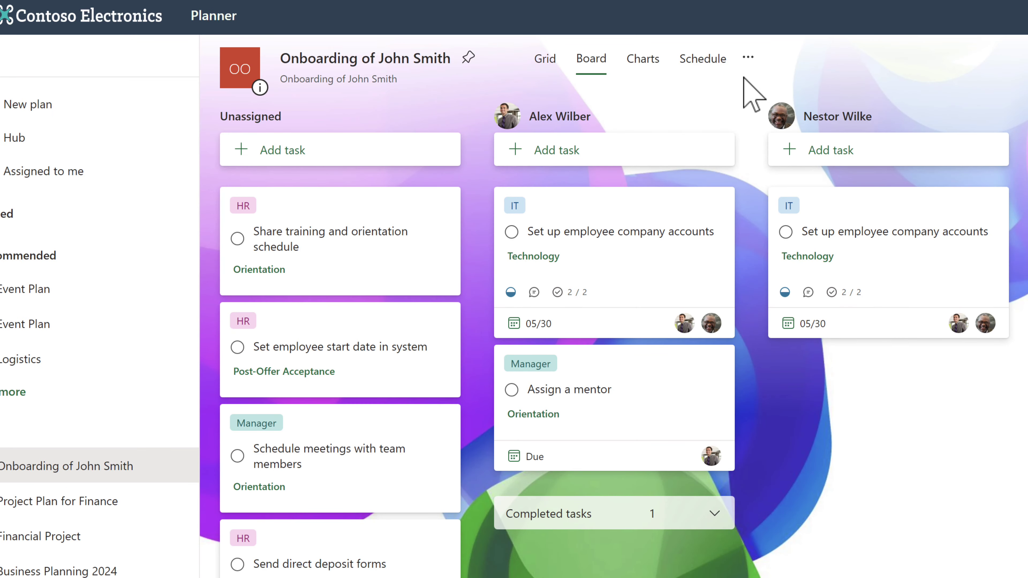
Examine the plan-copying options, including the target groups and the items to include, and close them without copying
{"action": "left_click", "coordinate": [747, 58]}
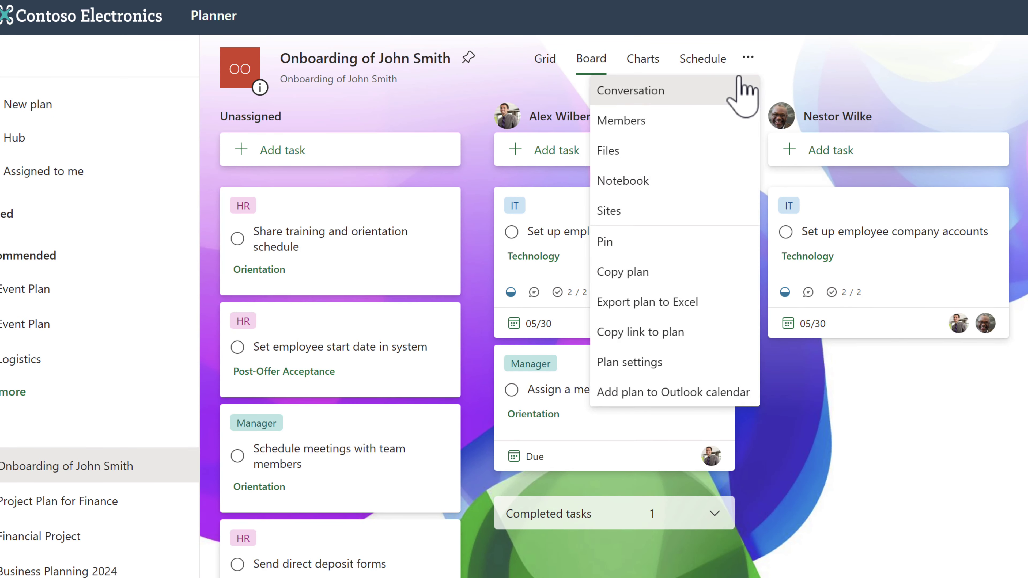
{"action": "left_click", "coordinate": [692, 278]}
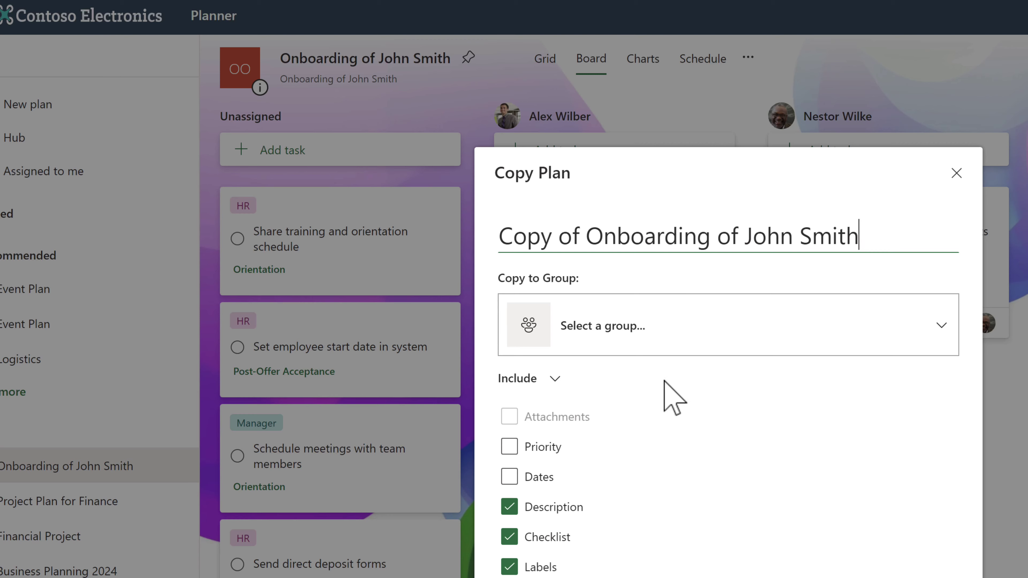
{"action": "left_click", "coordinate": [662, 341]}
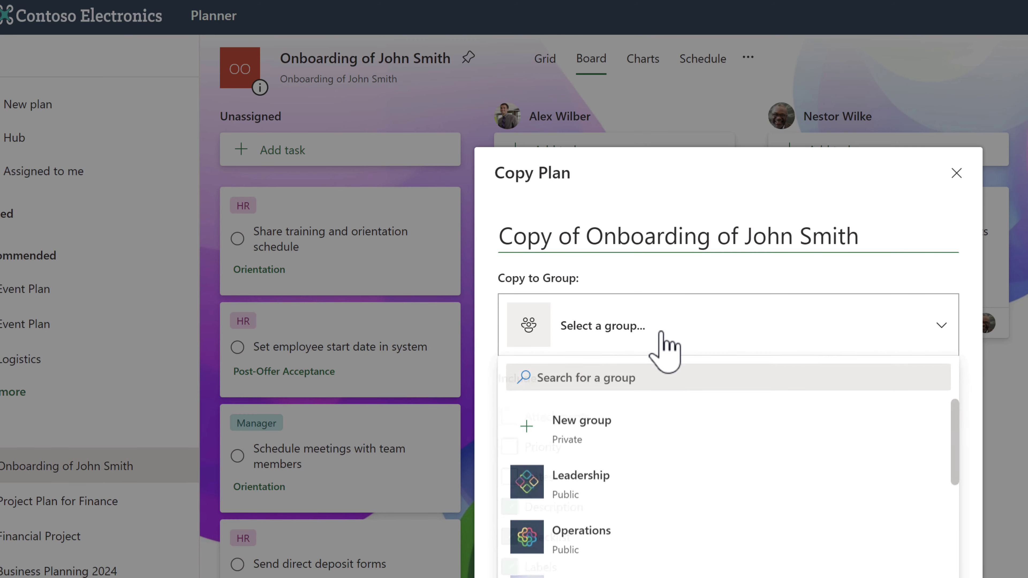
{"action": "left_click", "coordinate": [800, 275]}
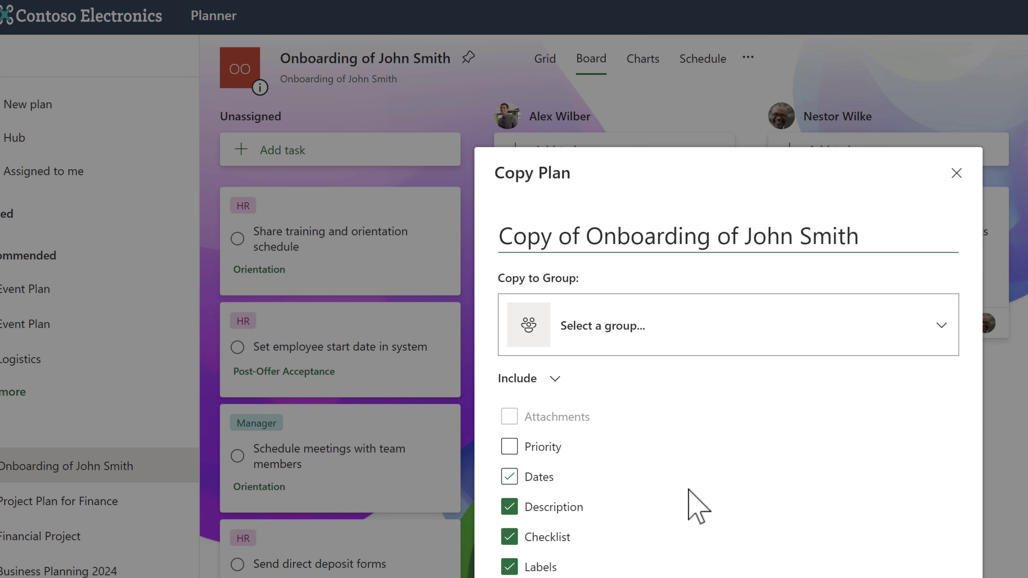
{"action": "left_click", "coordinate": [955, 174]}
Export the onboarding plan to Excel and copy the link to the plan
{"action": "left_click", "coordinate": [747, 65]}
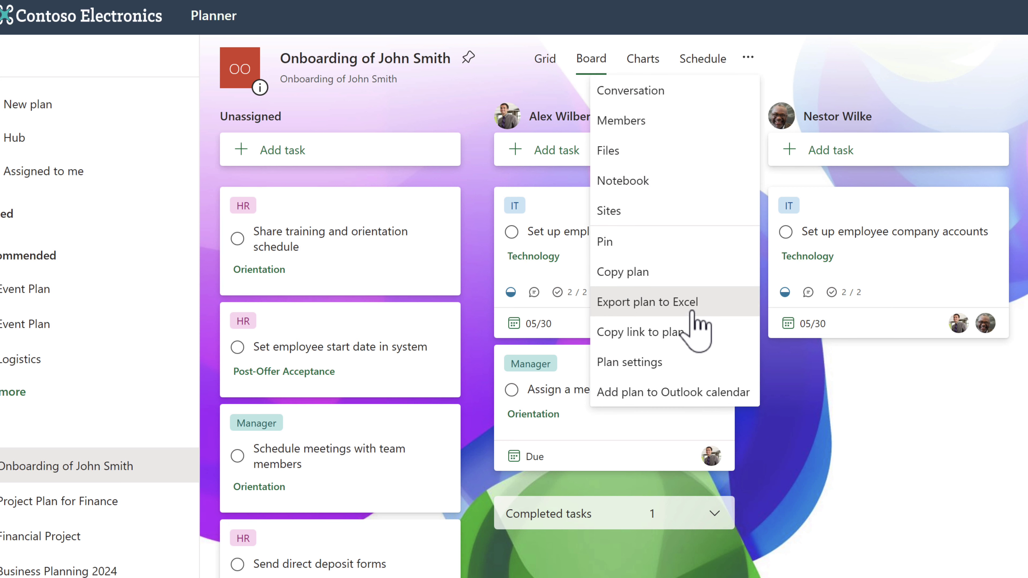
{"action": "left_click", "coordinate": [693, 311]}
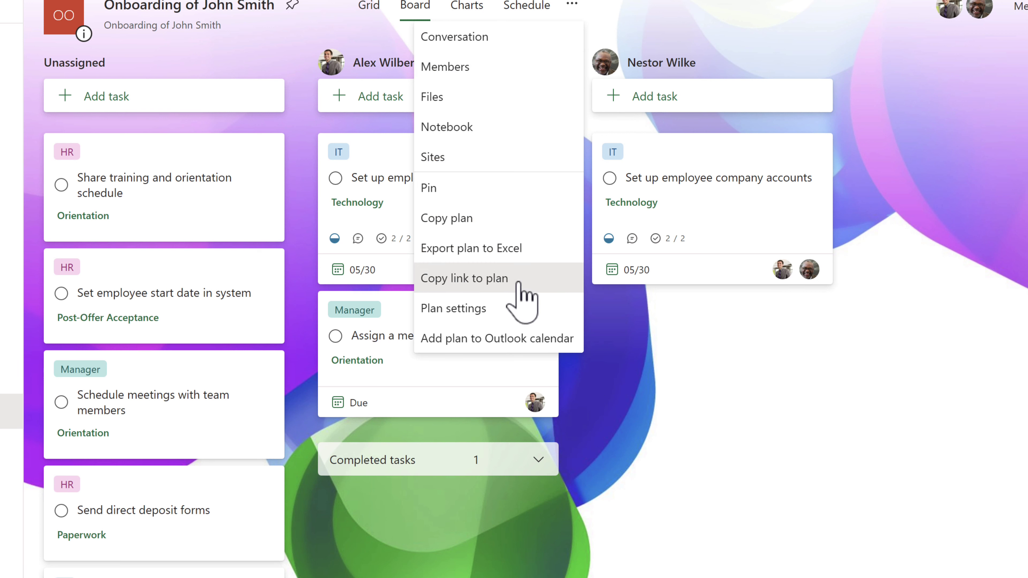
{"action": "left_click", "coordinate": [519, 279]}
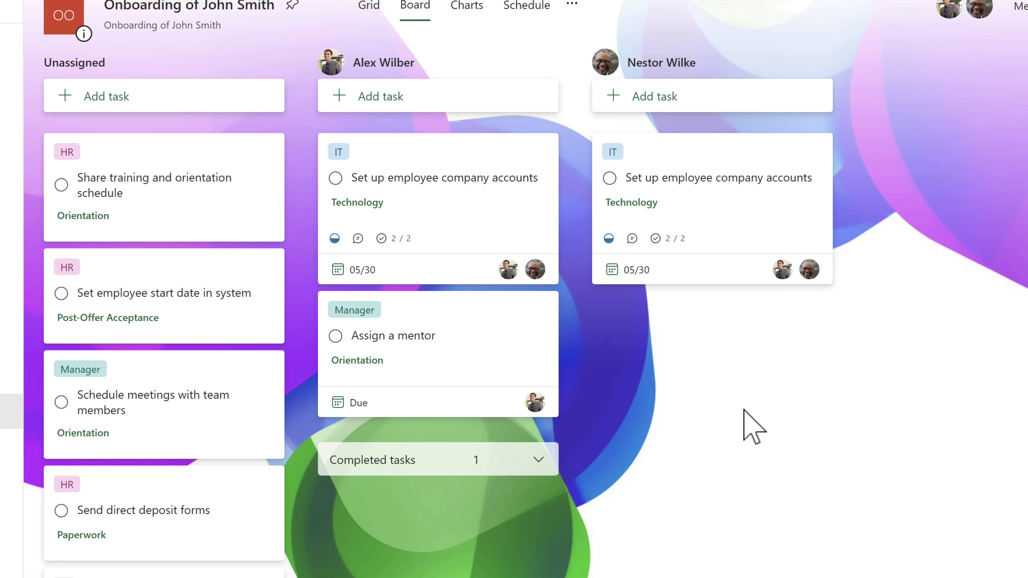
In the plan settings, change the plan's background to the black-and-white city skyline at night
{"action": "left_click", "coordinate": [571, 6]}
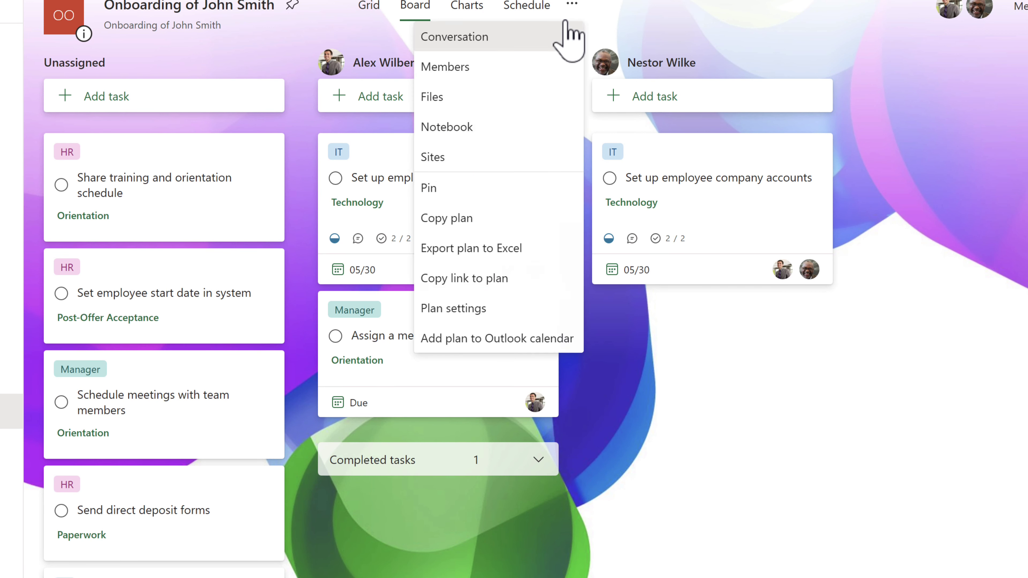
{"action": "left_click", "coordinate": [522, 303]}
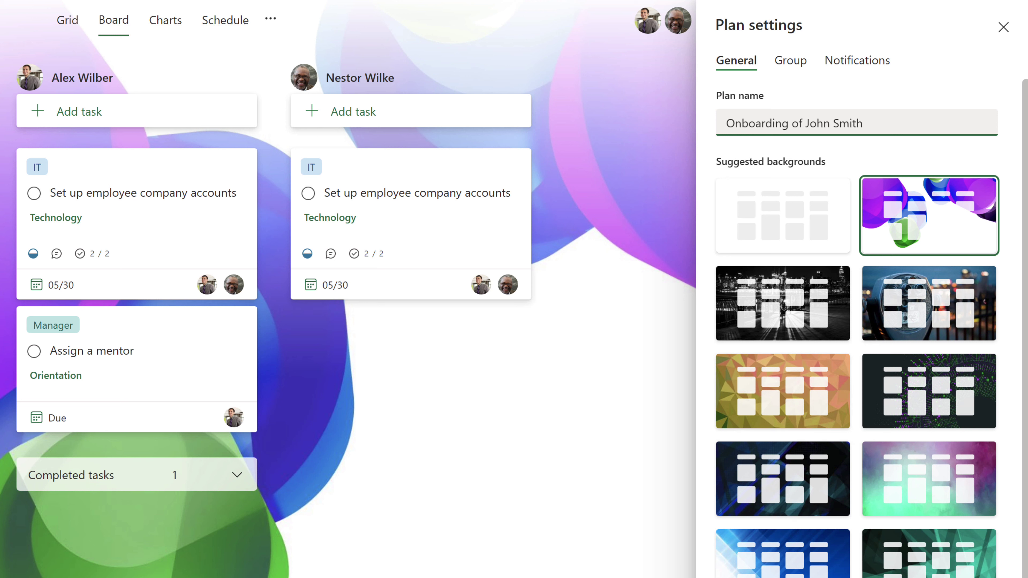
{"action": "left_click", "coordinate": [803, 326]}
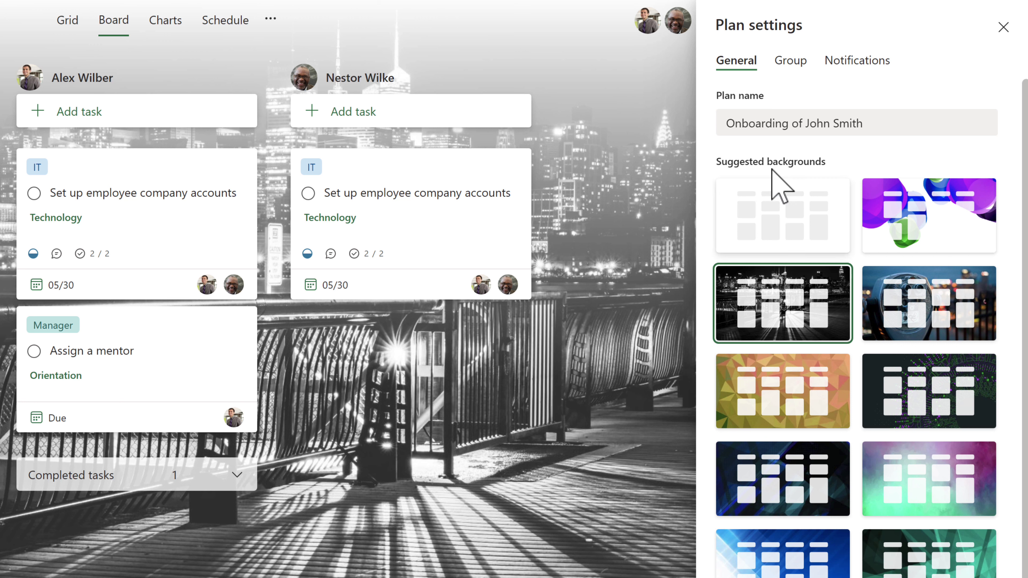
Review the plan's group and notification settings, including the group email for assigned or completed tasks
{"action": "left_click", "coordinate": [796, 67]}
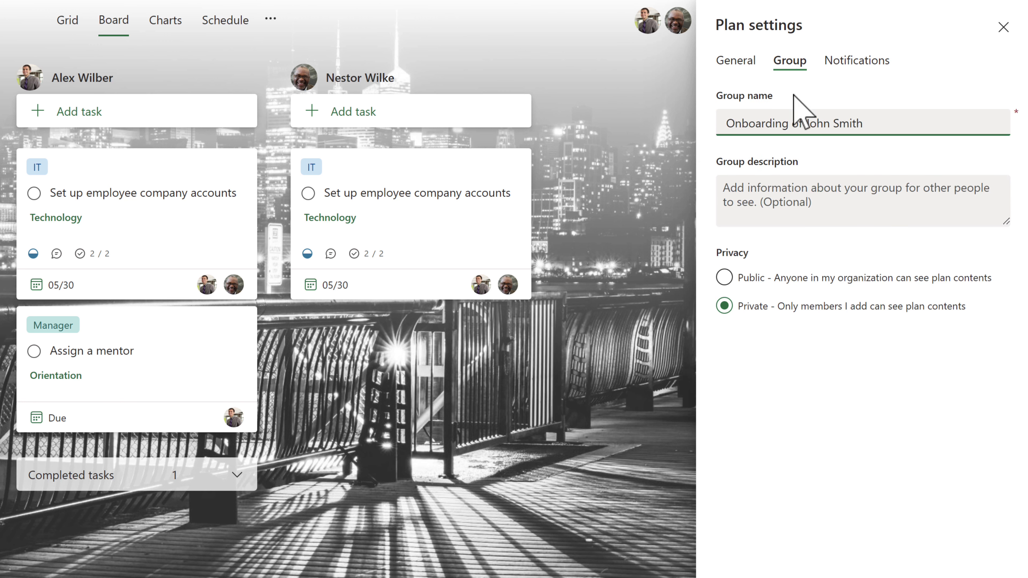
{"action": "left_click", "coordinate": [835, 69]}
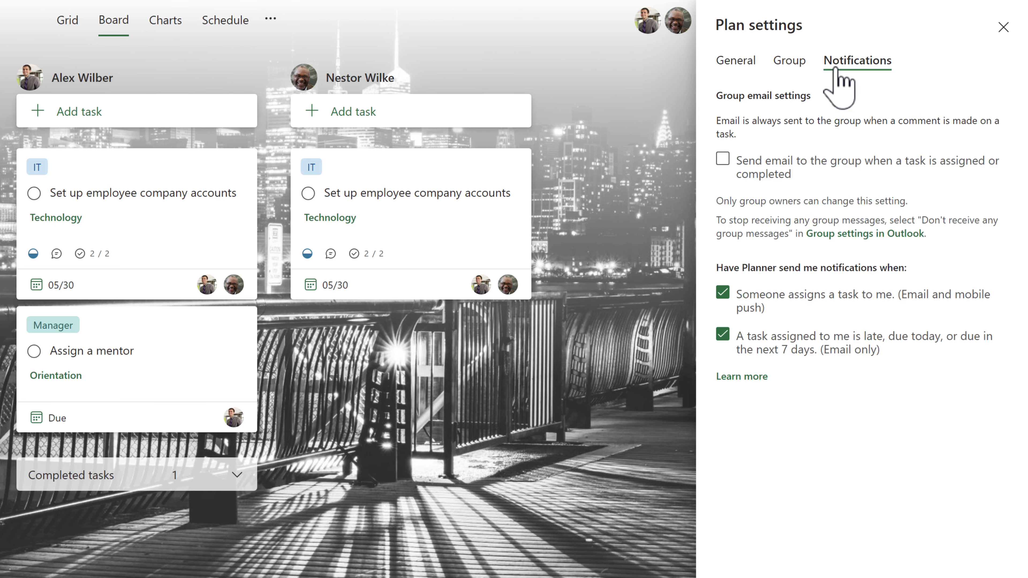
{"action": "left_click", "coordinate": [913, 166]}
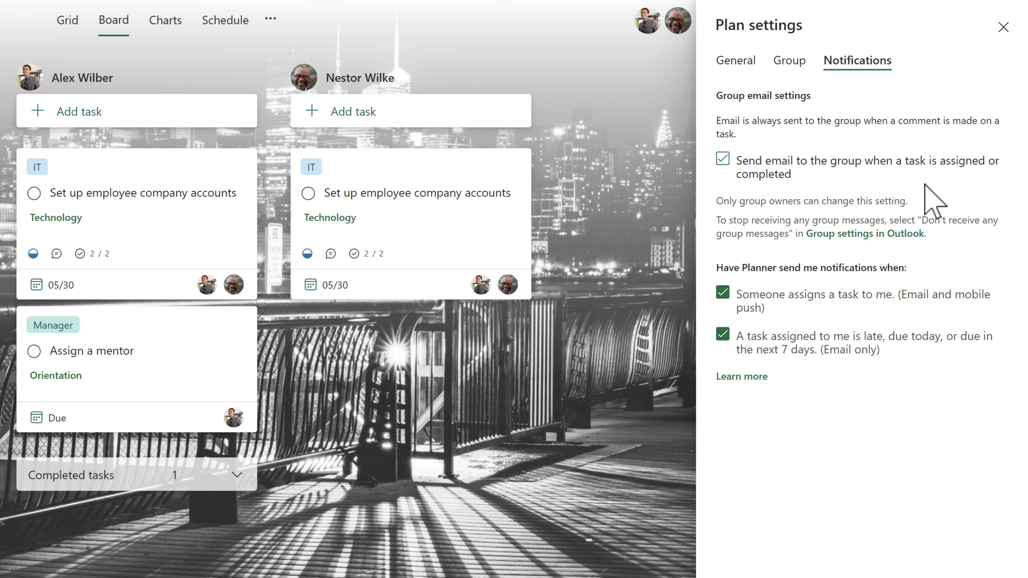
{"action": "left_click", "coordinate": [812, 162]}
View the confirmation for deleting this plan from the general settings and cancel the deletion
{"action": "left_click", "coordinate": [737, 62]}
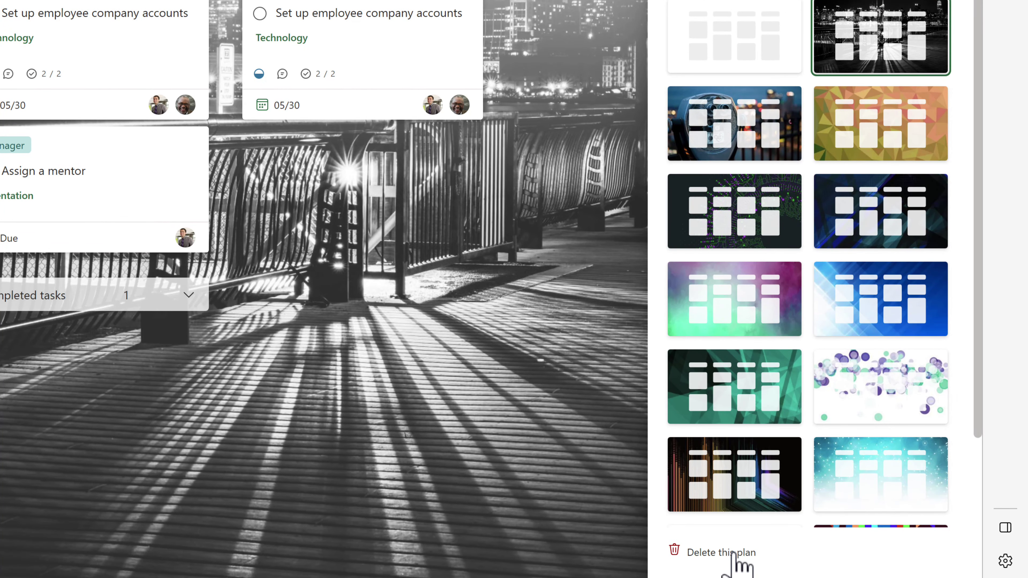
{"action": "left_click", "coordinate": [734, 553]}
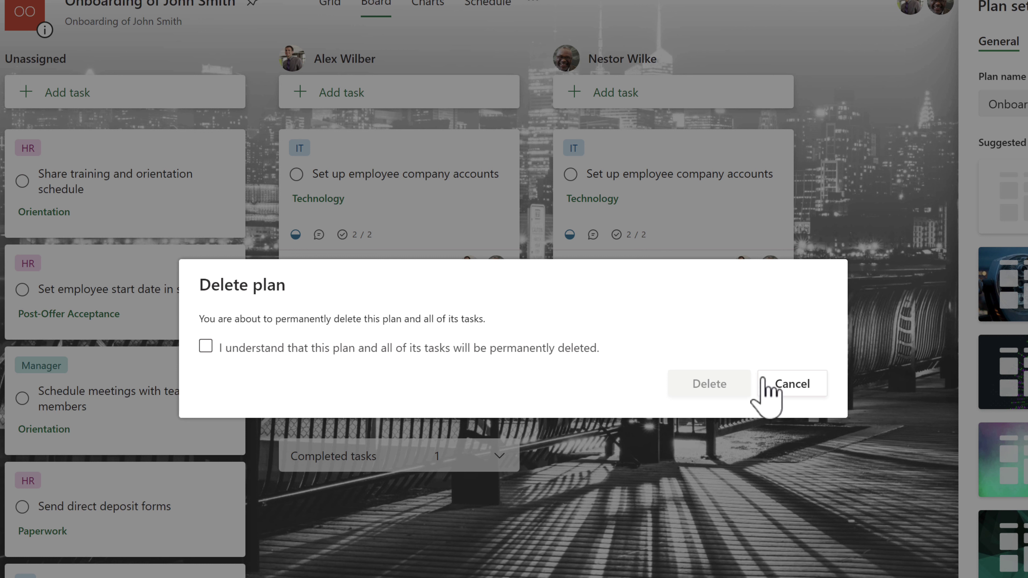
{"action": "left_click", "coordinate": [794, 387]}
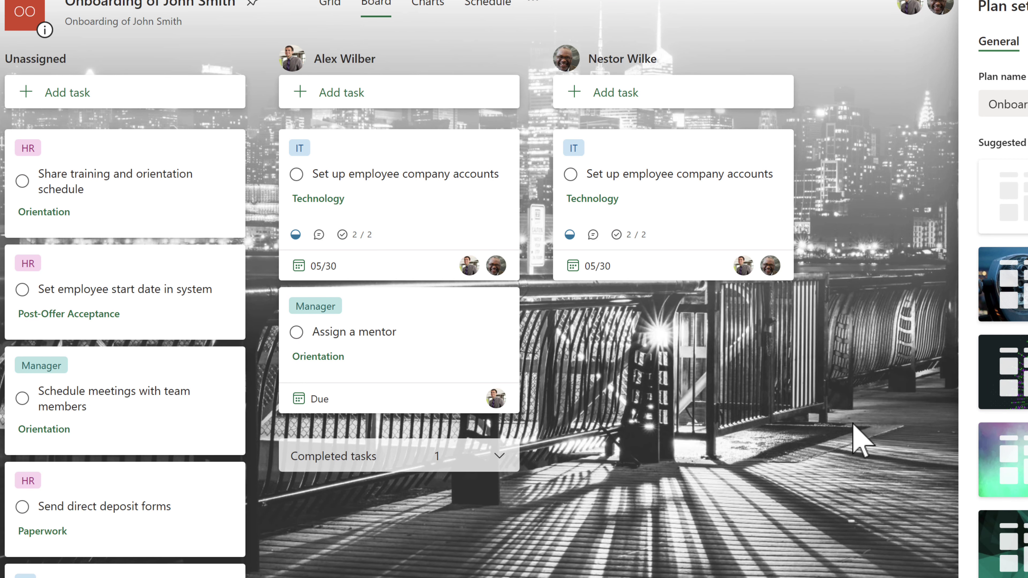
Close the plan settings and review the tasks assigned to me across plans in the grid, charts and schedule views
{"action": "key", "text": "Escape"}
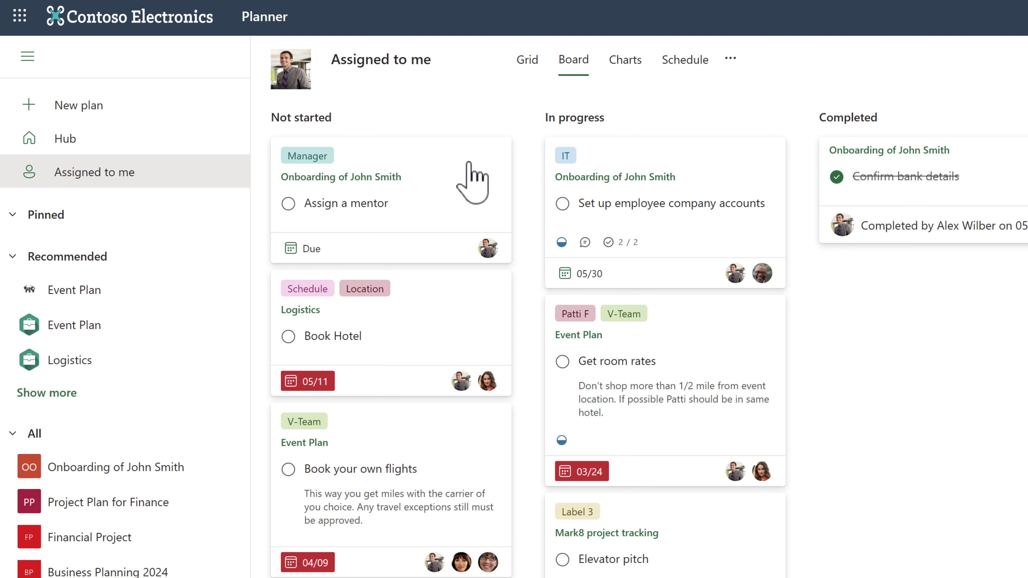
{"action": "left_click", "coordinate": [528, 72]}
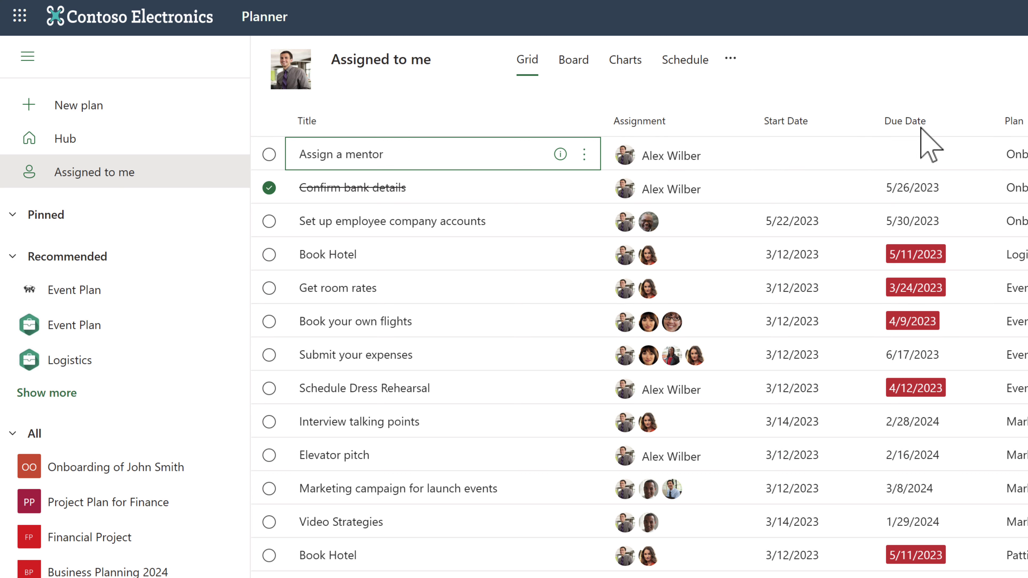
{"action": "left_click", "coordinate": [632, 67]}
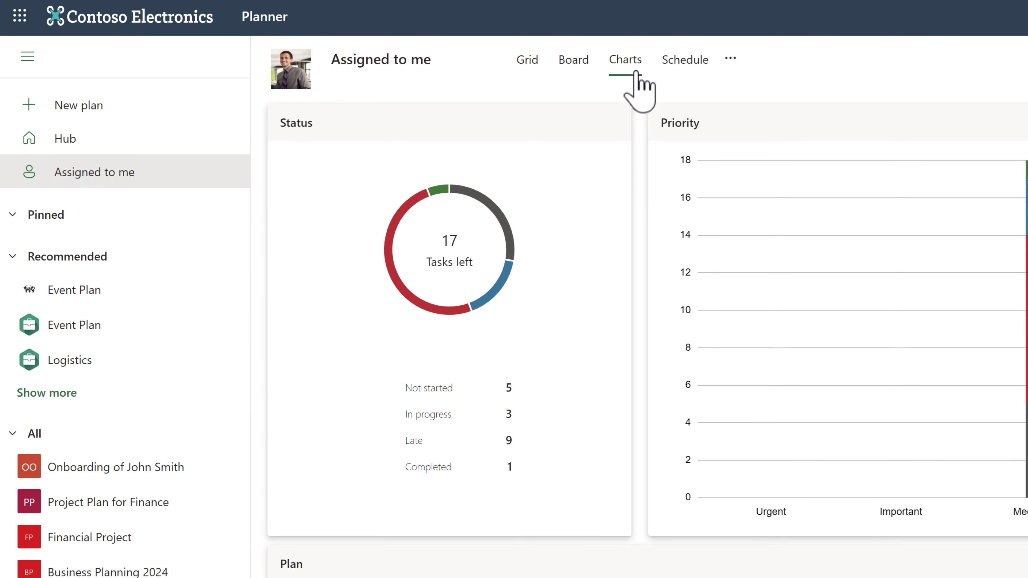
{"action": "left_click", "coordinate": [682, 72]}
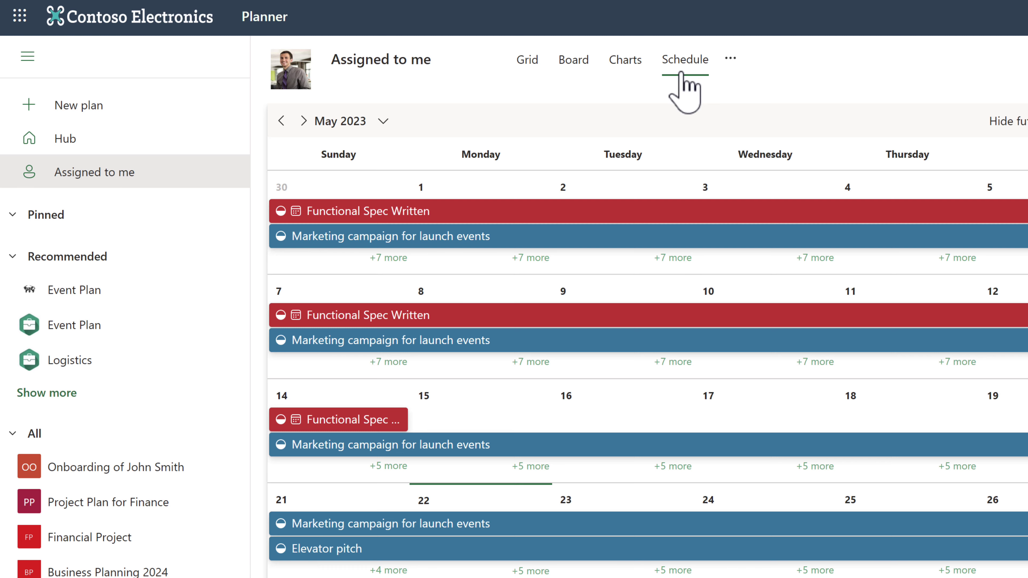
{"action": "left_click", "coordinate": [529, 72]}
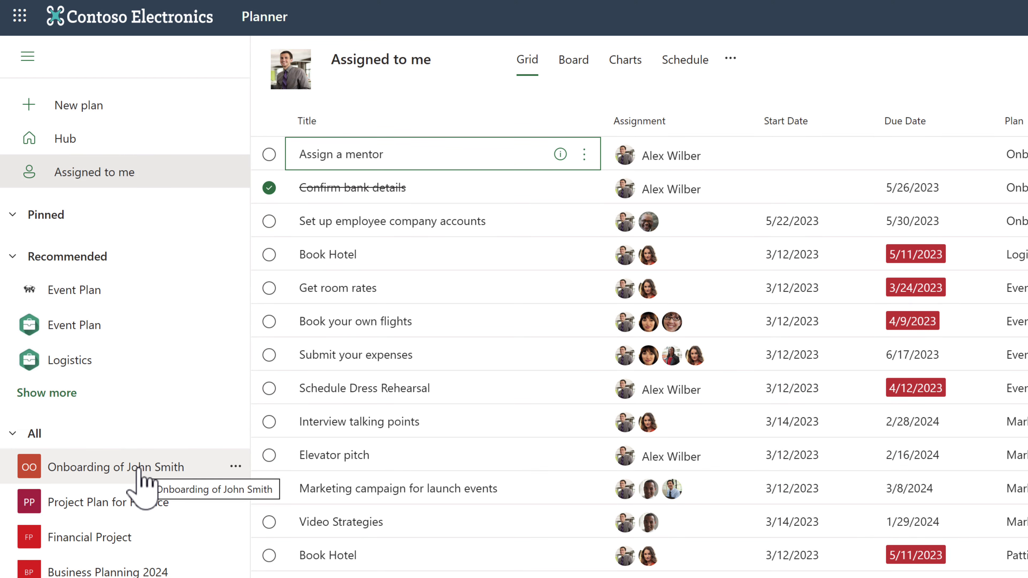
View the Financial Project plan's board and return to the Planner hub
{"action": "left_click", "coordinate": [138, 537]}
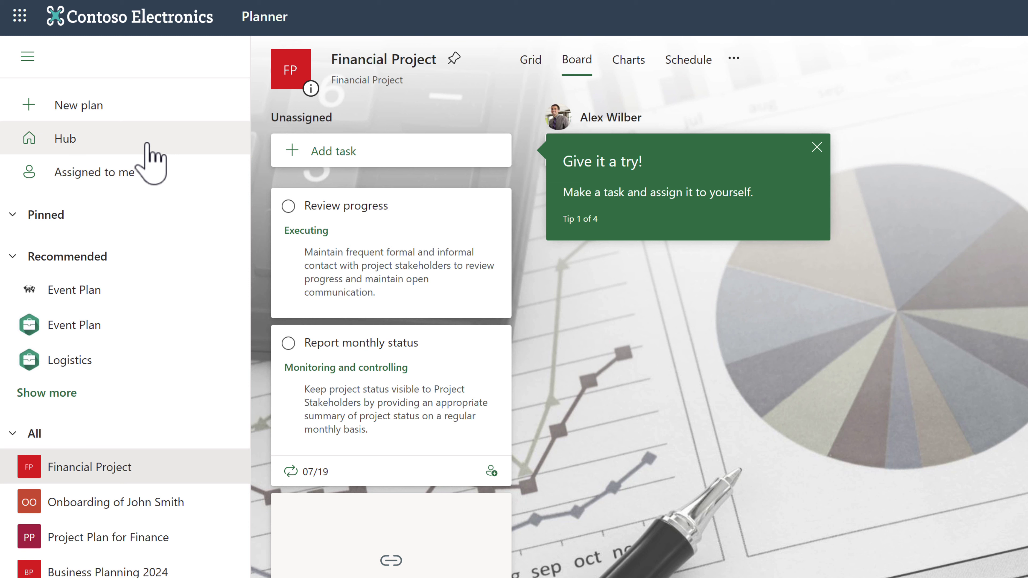
{"action": "left_click", "coordinate": [146, 154]}
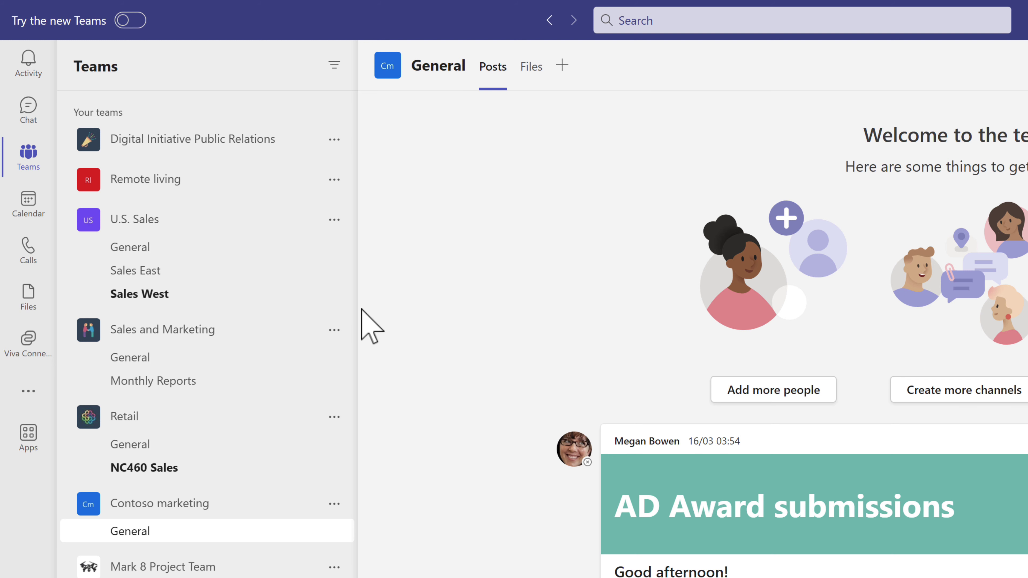
Switch to Microsoft Teams and, in Tasks by Planner and To Do, view the second "Book your own flights" task assigned to me
{"action": "left_click", "coordinate": [29, 395]}
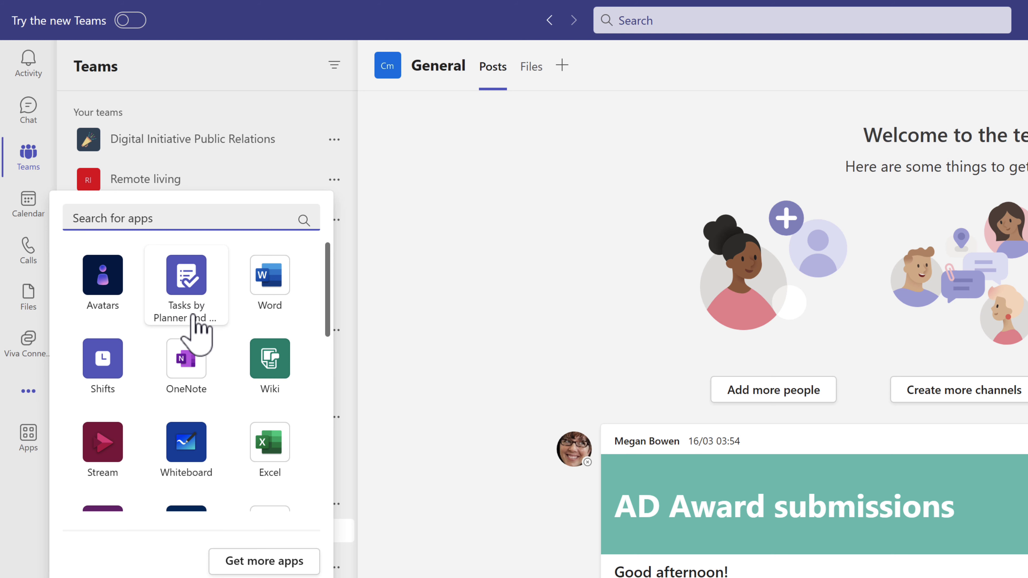
{"action": "left_click", "coordinate": [204, 317]}
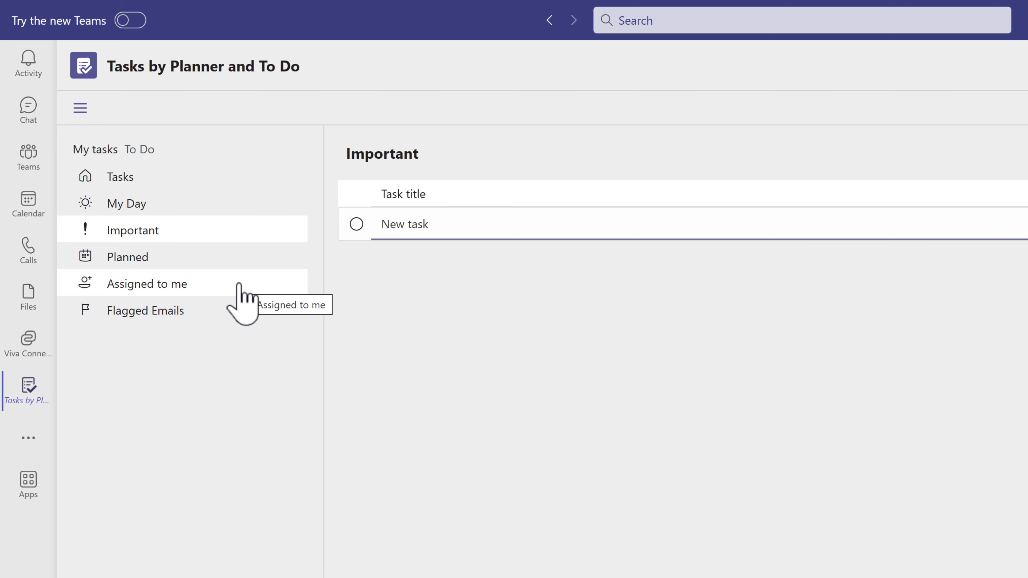
{"action": "left_click", "coordinate": [238, 285]}
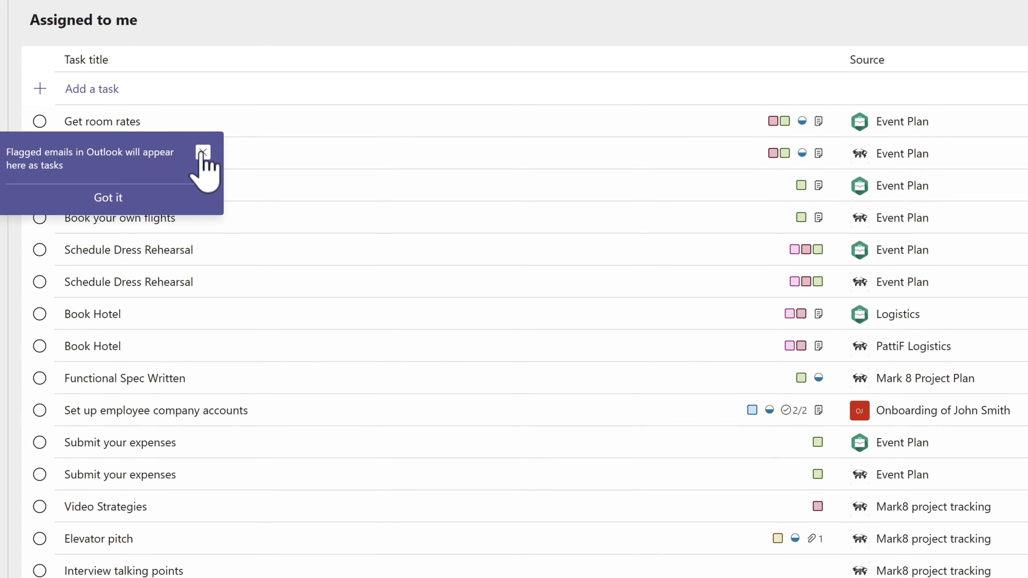
{"action": "left_click", "coordinate": [522, 288]}
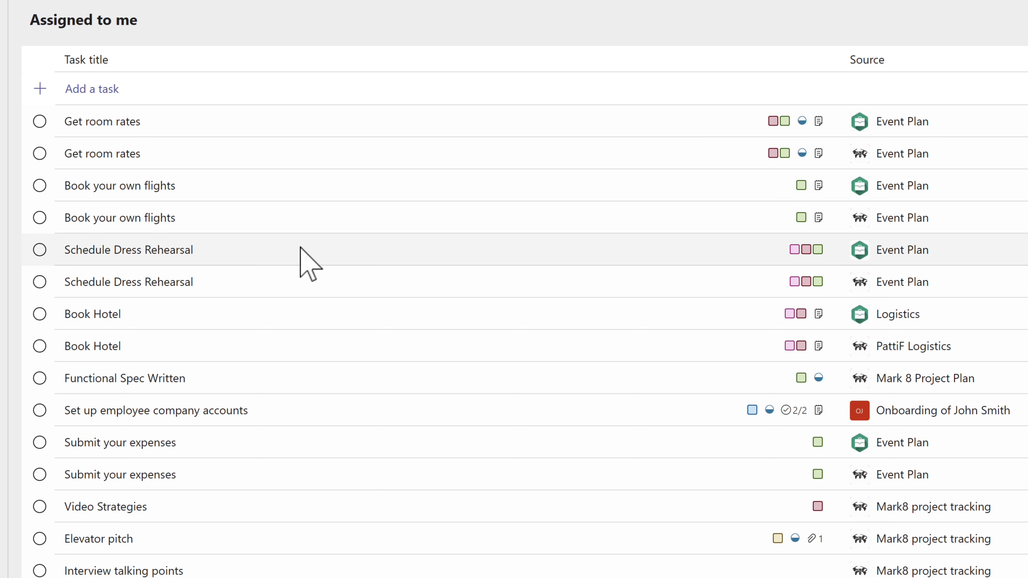
{"action": "left_click", "coordinate": [159, 223]}
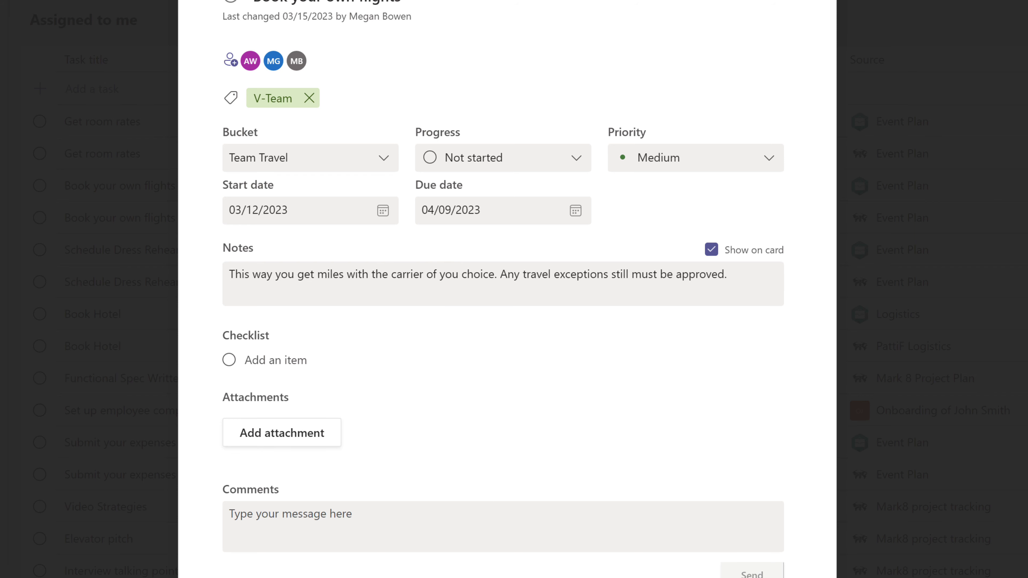
{"action": "key", "text": "Escape"}
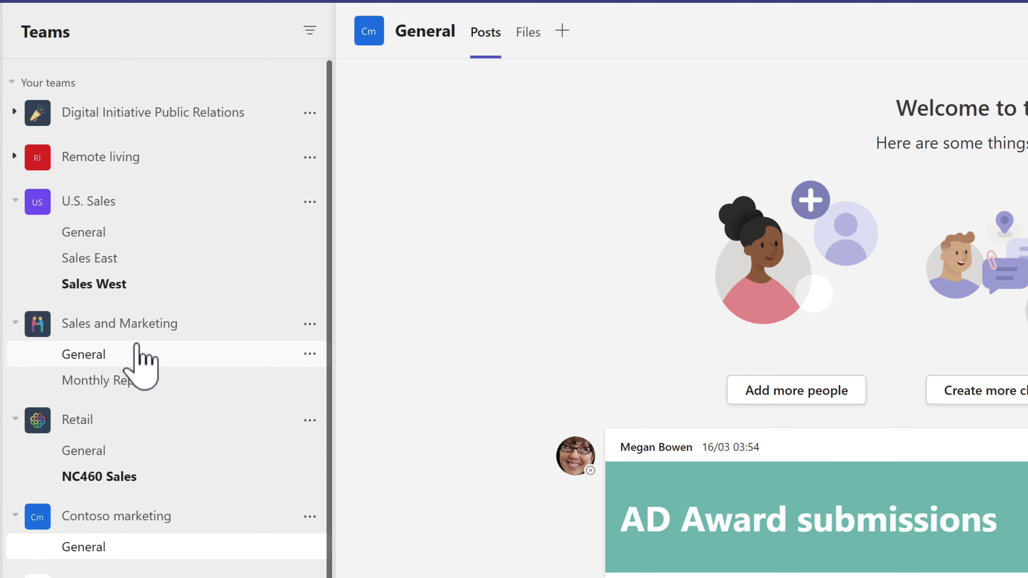
Start adding a Tasks by Planner and To Do tab to the General channel of the Sales and Marketing team
{"action": "left_click", "coordinate": [134, 355]}
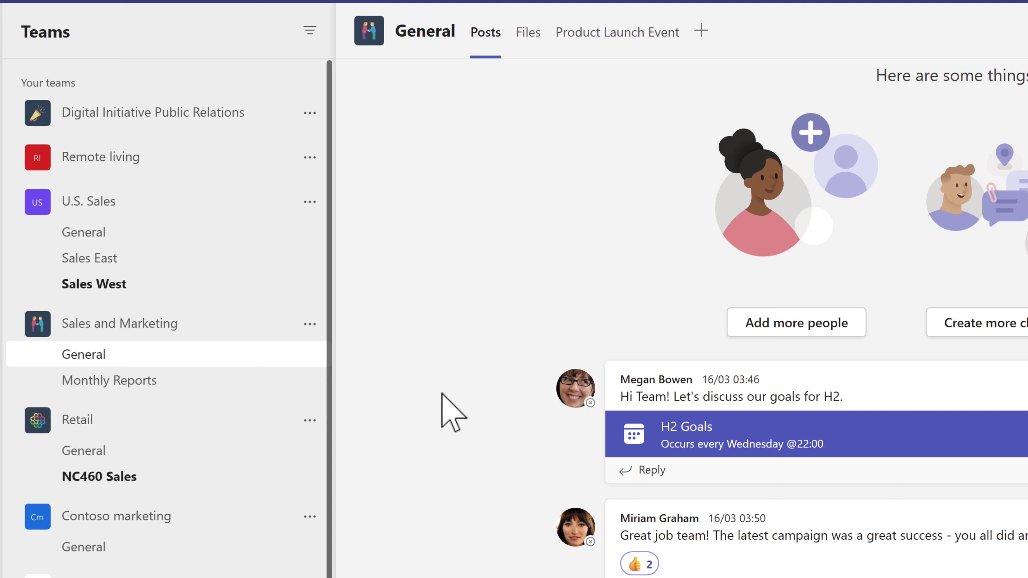
{"action": "left_click", "coordinate": [703, 32]}
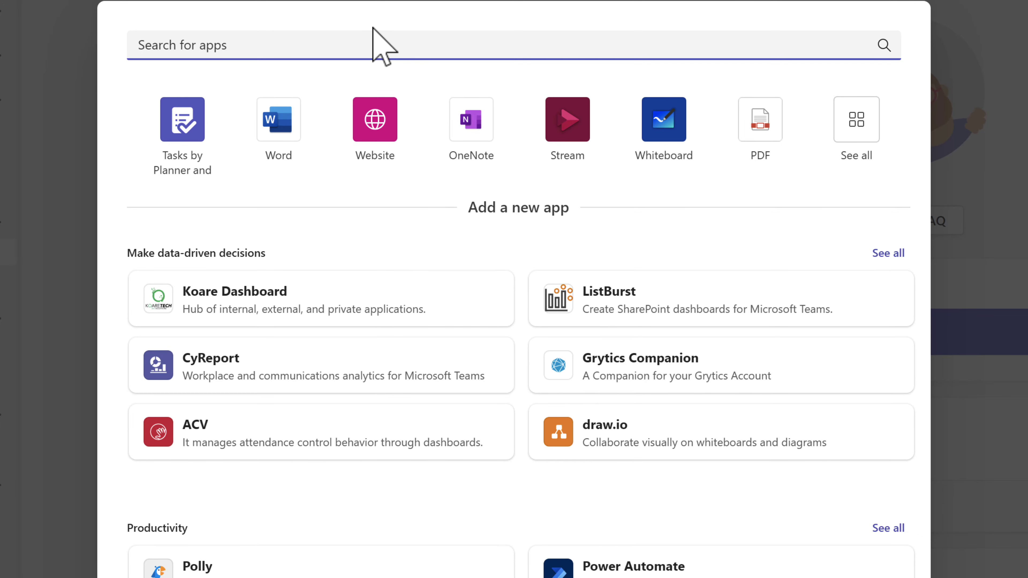
{"action": "type", "text": "Planner"}
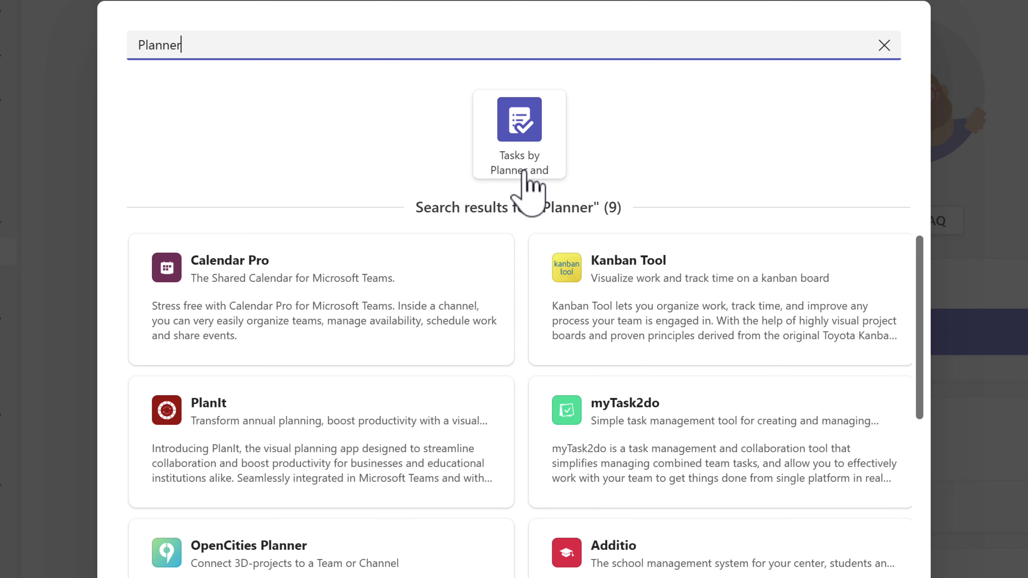
{"action": "left_click", "coordinate": [524, 174]}
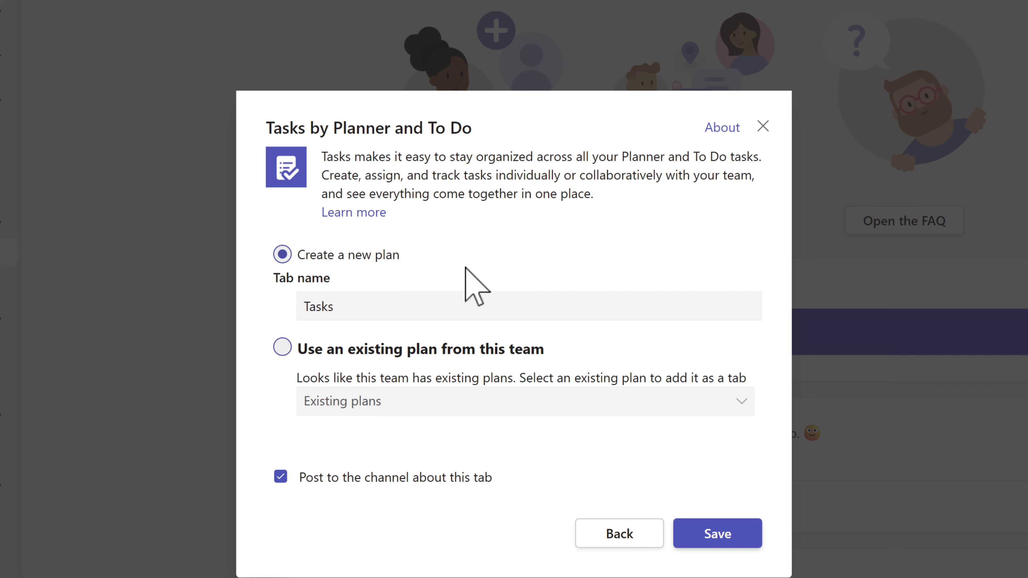
Name the new plan's tab "Marketing Tasks"
{"action": "left_click", "coordinate": [459, 309]}
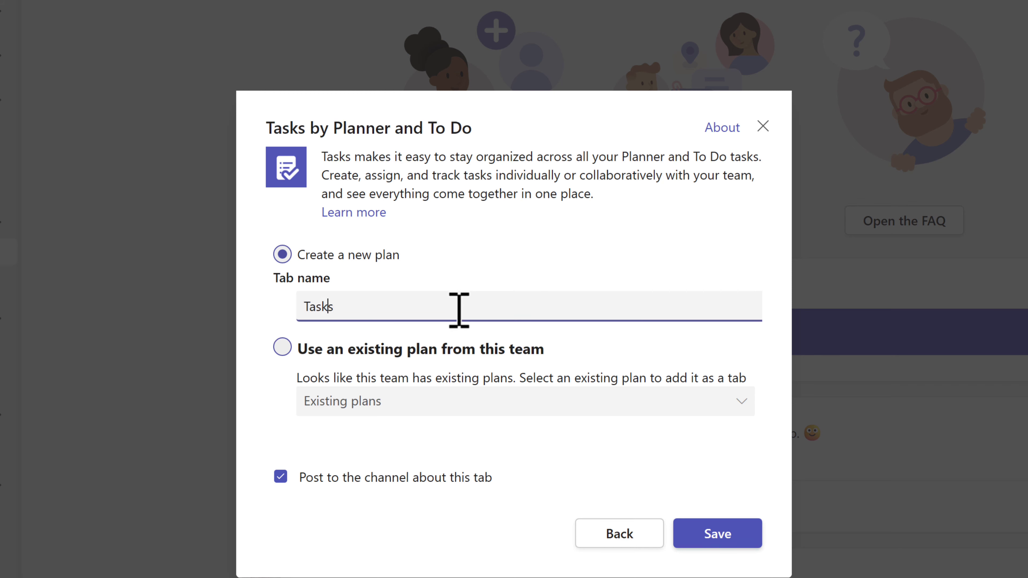
{"action": "key", "text": "Home"}
{"action": "type", "text": "Marketing"}
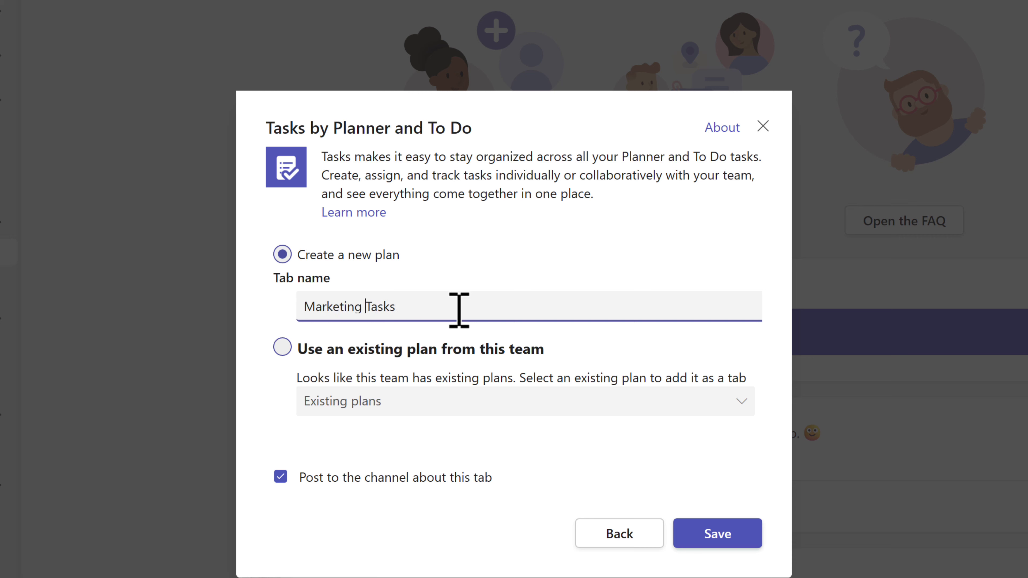